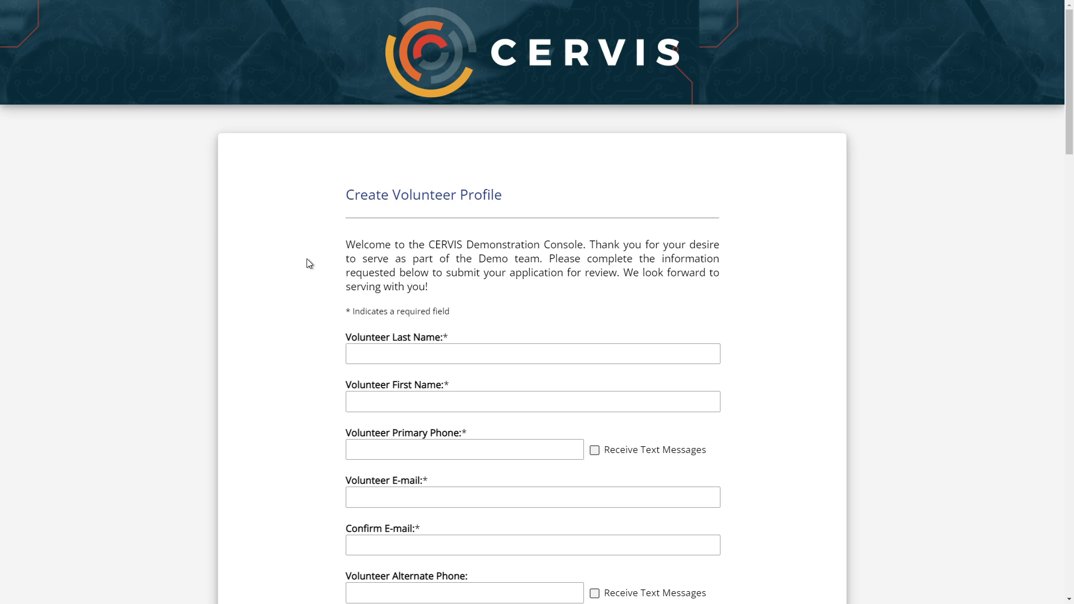
# Step: Go through the last name, first name, primary phone and e-mail fields of the Create Volunteer Profile form
pyautogui.scroll(-3, 307, 263)
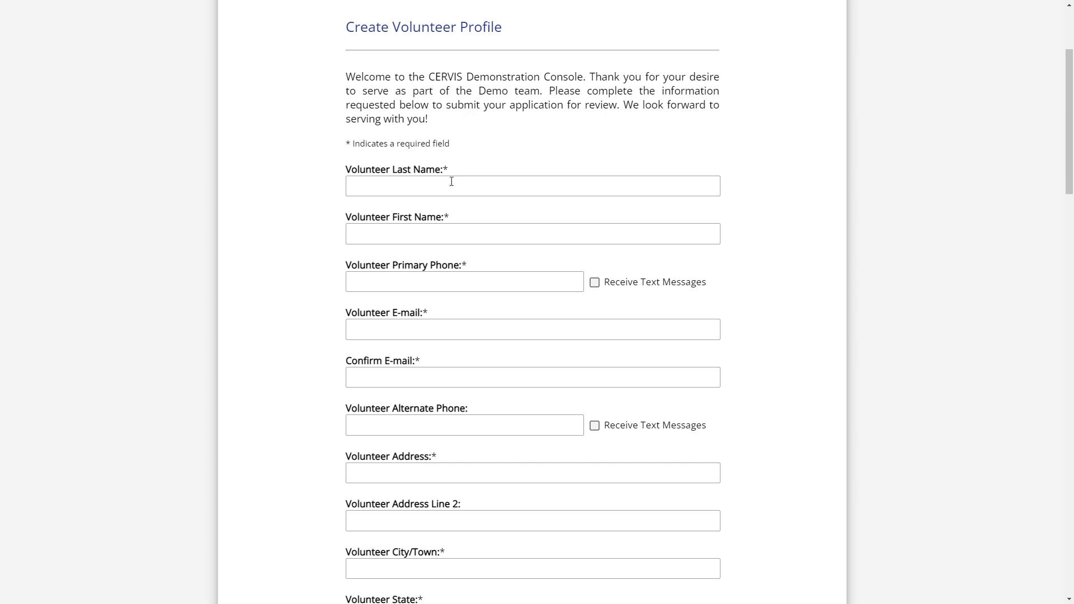
pyautogui.click(383, 191)
pyautogui.click(390, 236)
pyautogui.click(392, 281)
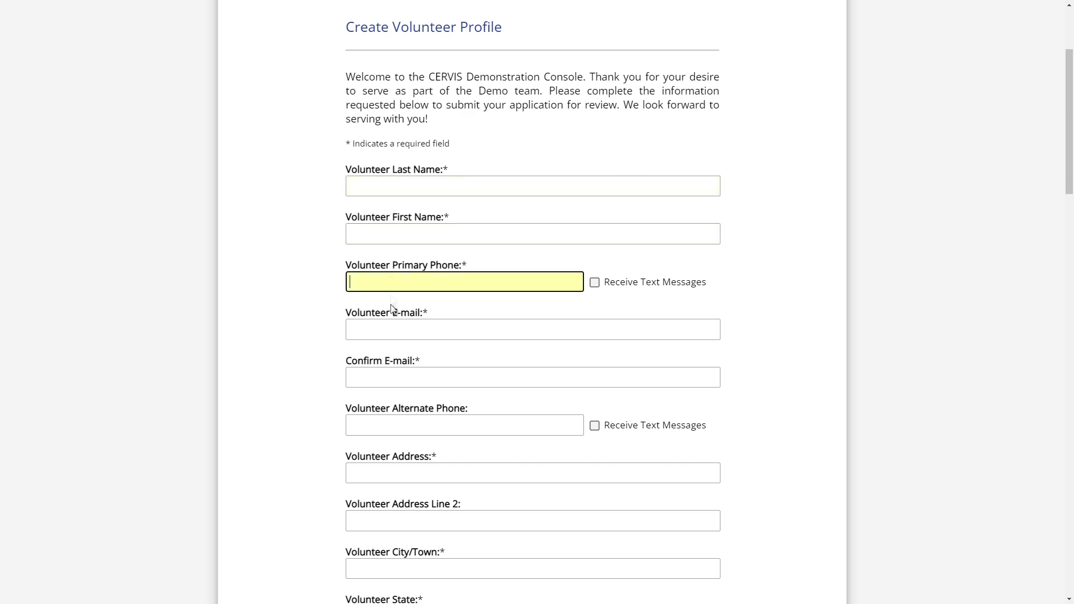
pyautogui.click(394, 335)
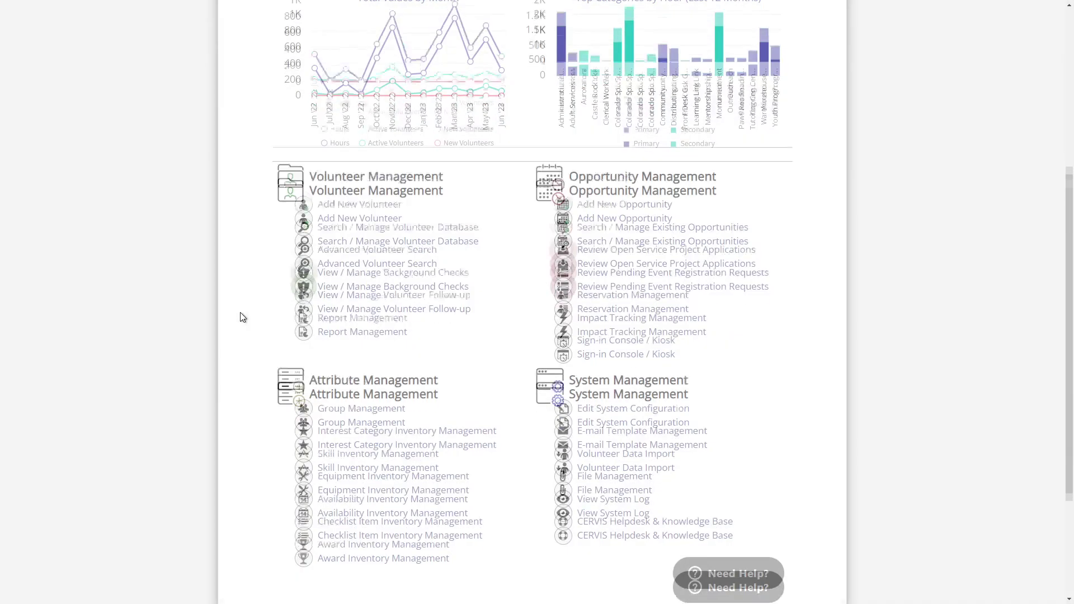
# Step: Open the system configuration's Information Collection section and look through the volunteer tracking and profile options
pyautogui.scroll(-2, 239, 312)
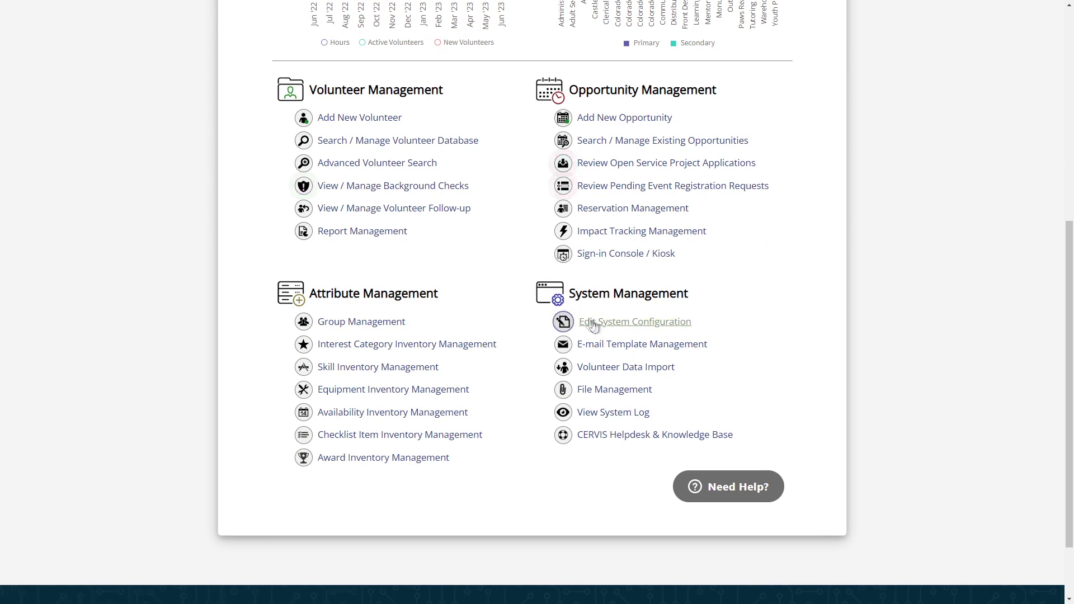
pyautogui.click(609, 325)
pyautogui.scroll(-1, 609, 330)
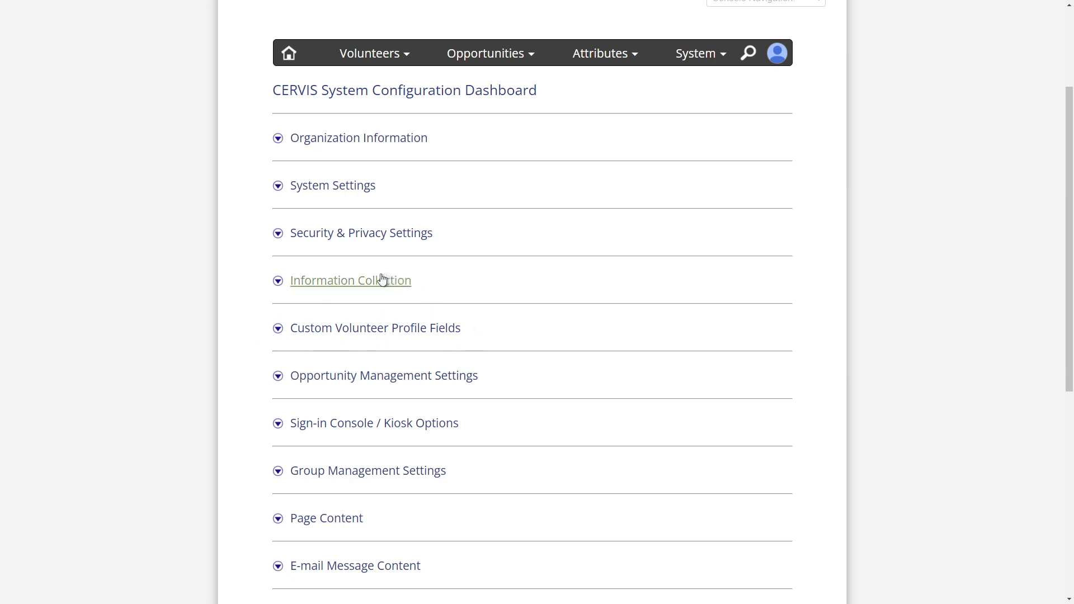
pyautogui.click(279, 283)
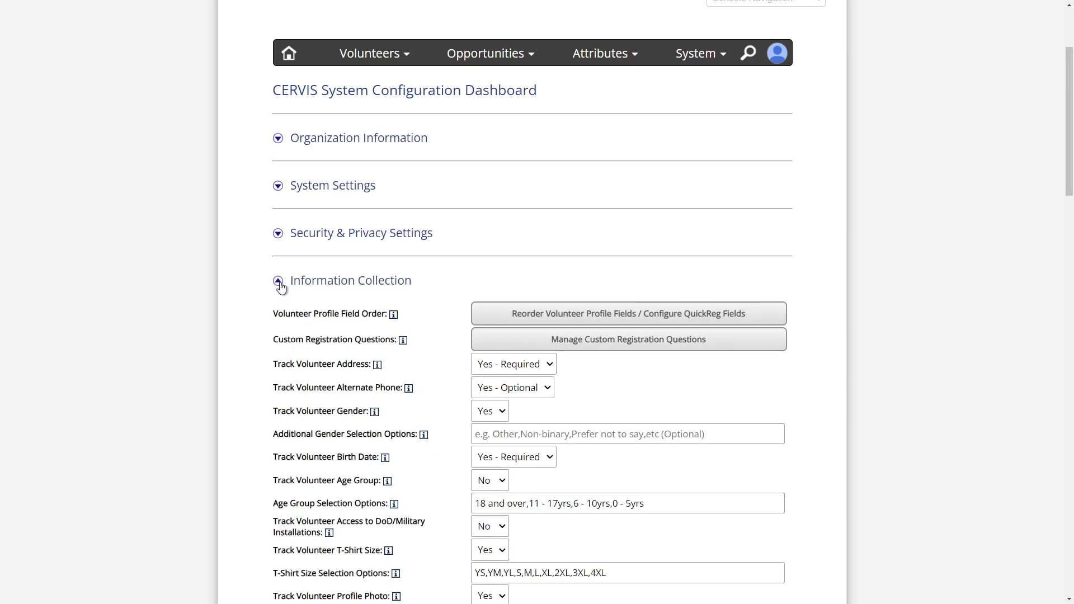
pyautogui.scroll(-3, 280, 286)
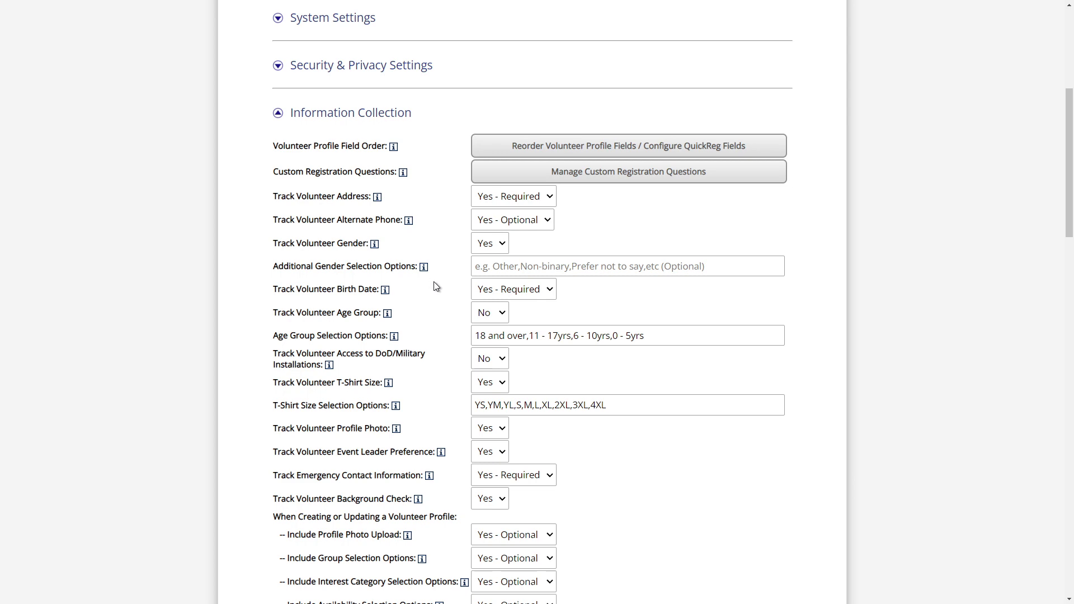
pyautogui.scroll(-1, 435, 287)
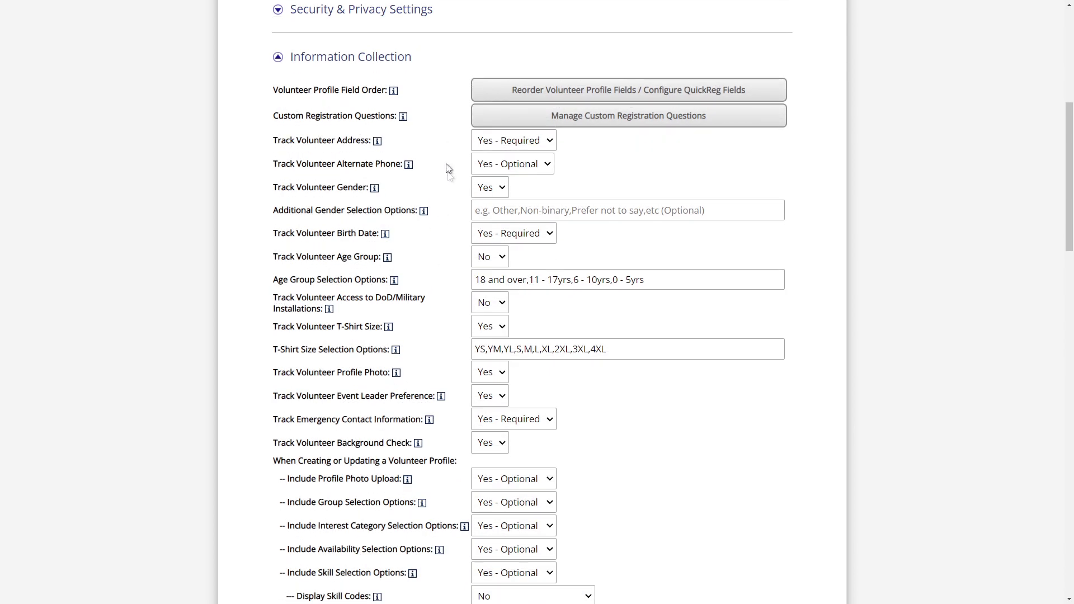
pyautogui.scroll(-1, 448, 455)
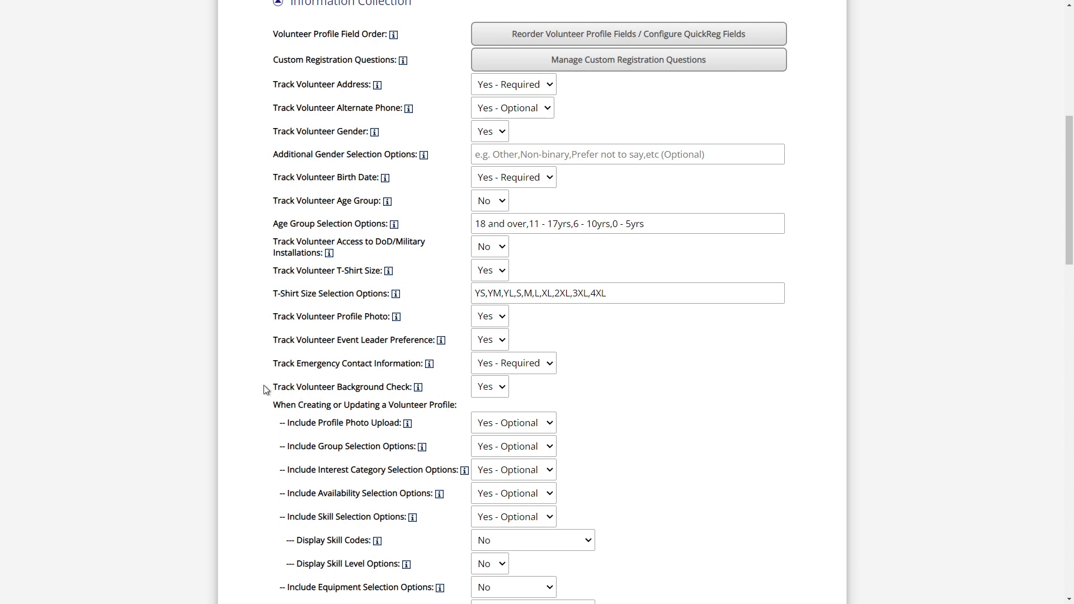
pyautogui.scroll(-2, 264, 387)
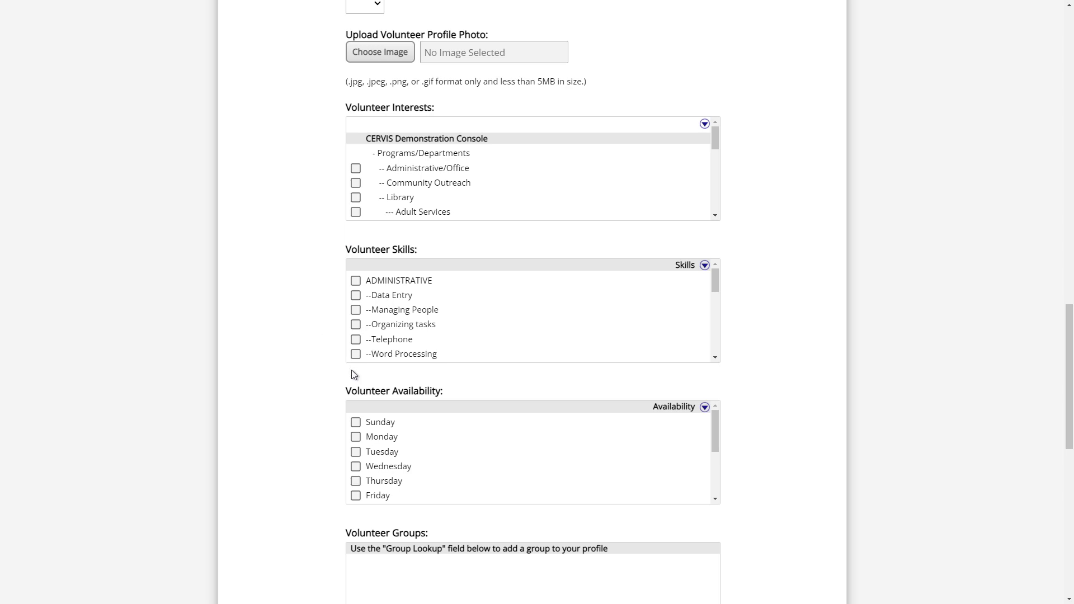
# Step: Select Managing People, Telephone and English as the volunteer's skills and Tuesday as the availability
pyautogui.click(356, 309)
pyautogui.click(356, 340)
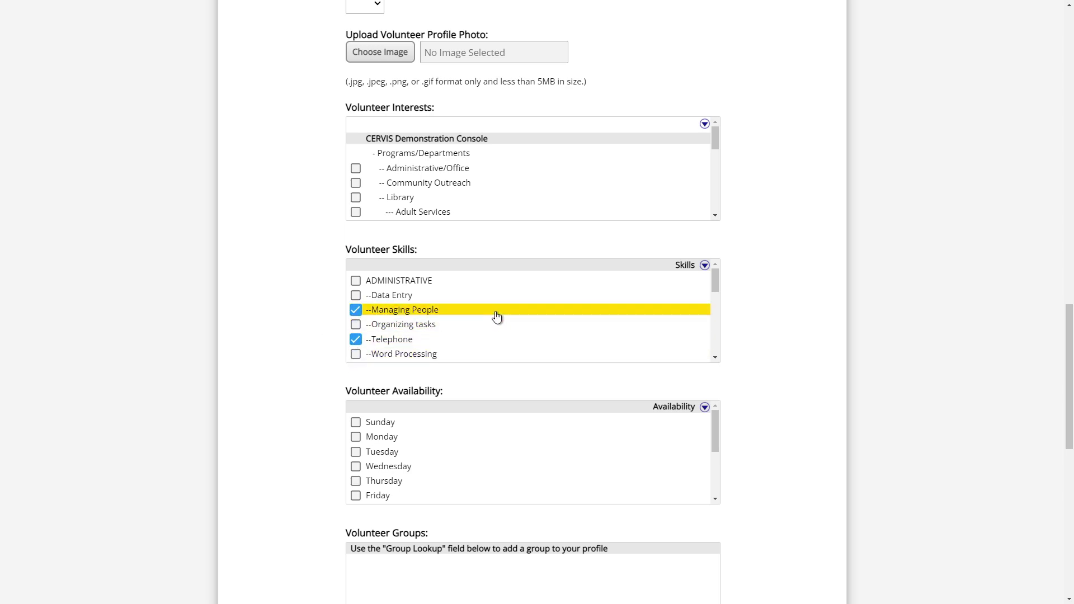
pyautogui.scroll(-5, 496, 314)
pyautogui.scroll(2, 497, 315)
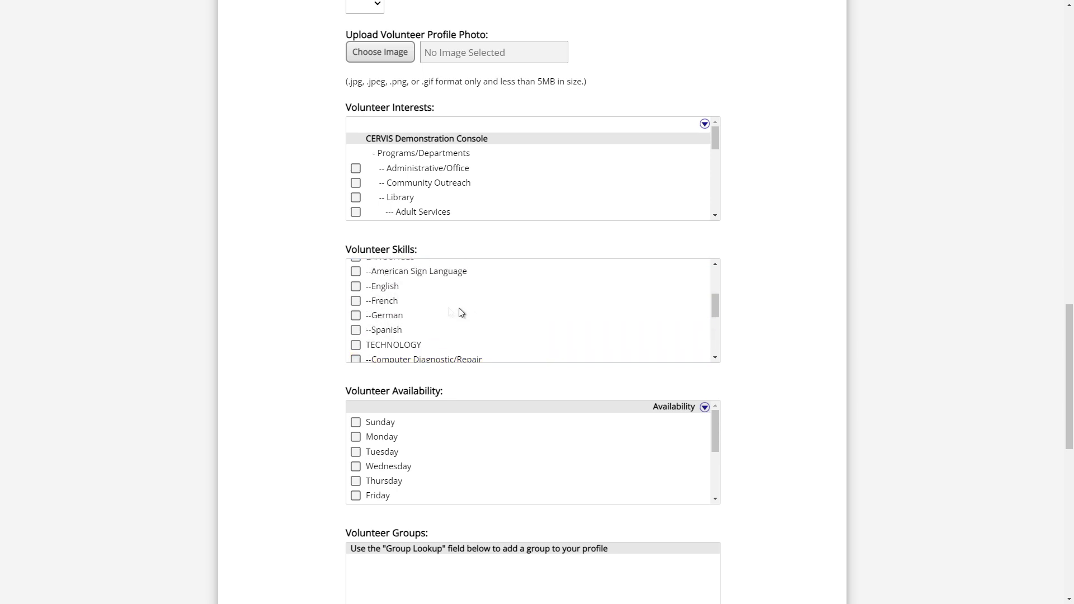
pyautogui.scroll(2, 394, 306)
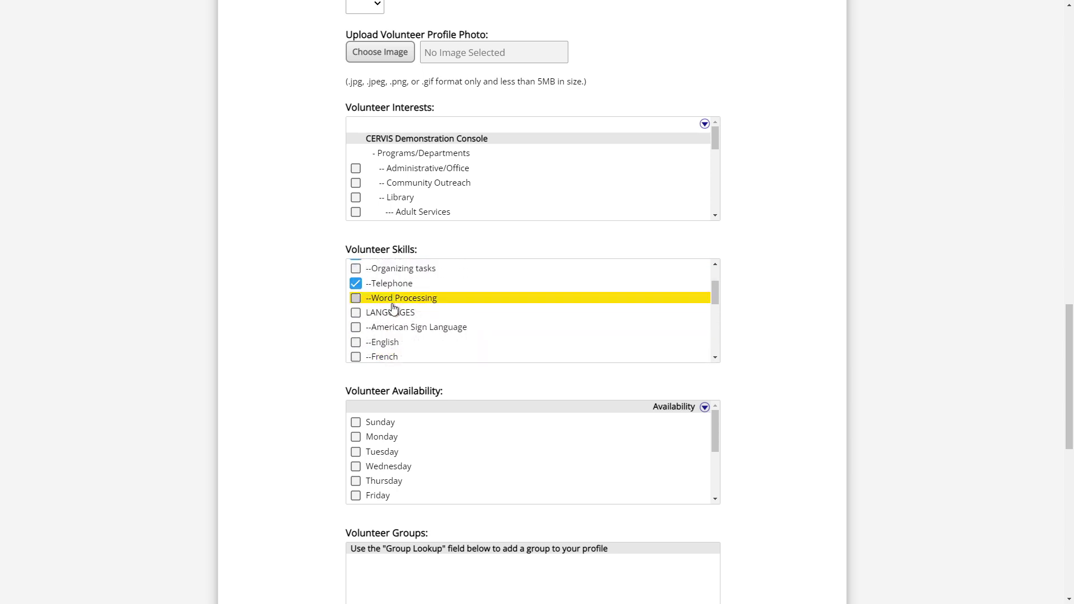
pyautogui.click(388, 346)
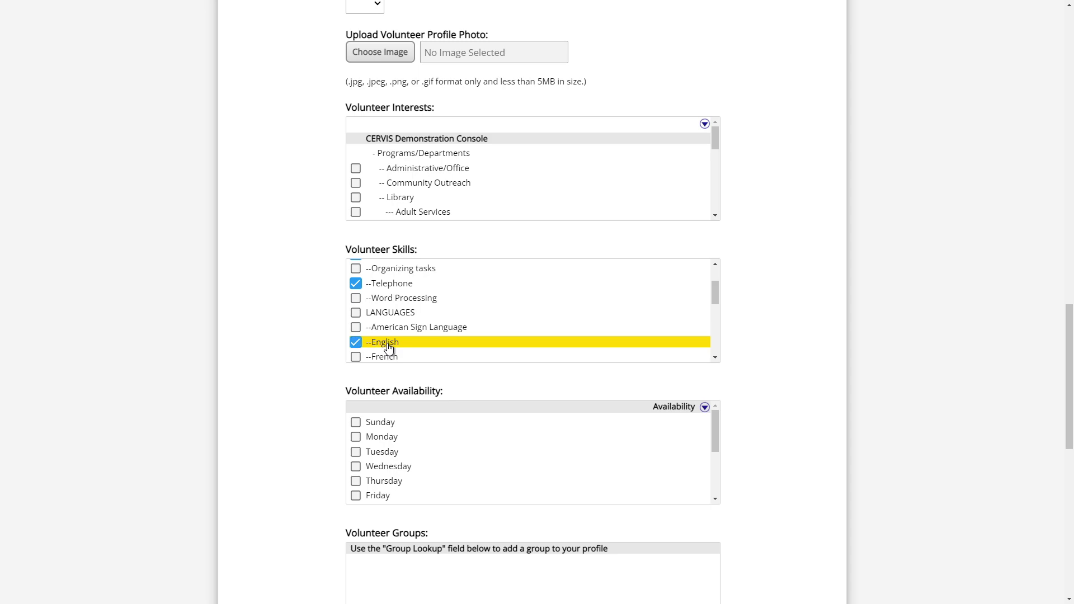
pyautogui.scroll(-1, 308, 422)
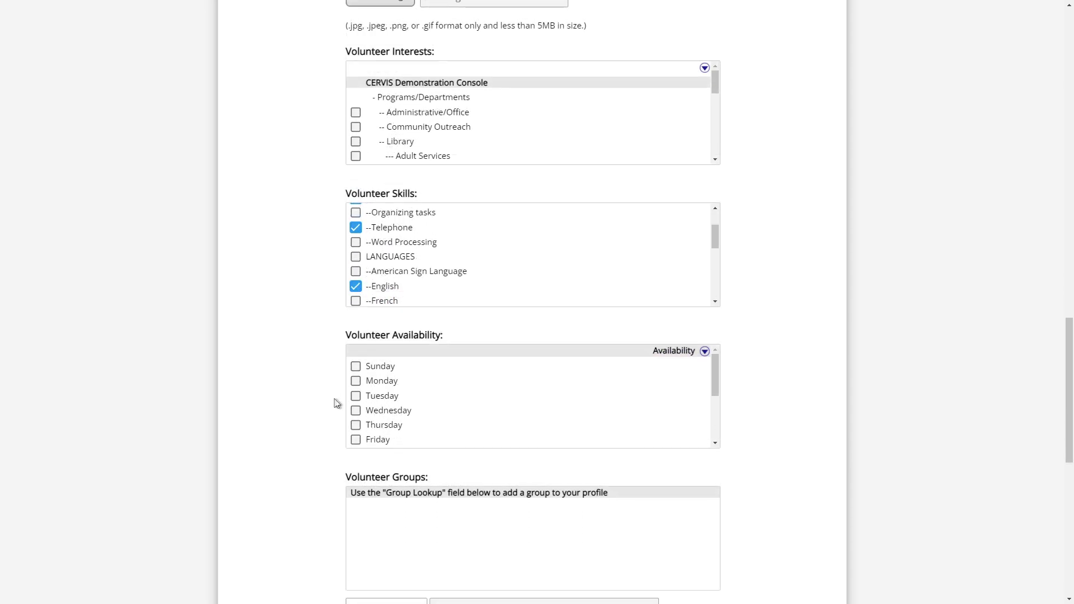
pyautogui.click(388, 401)
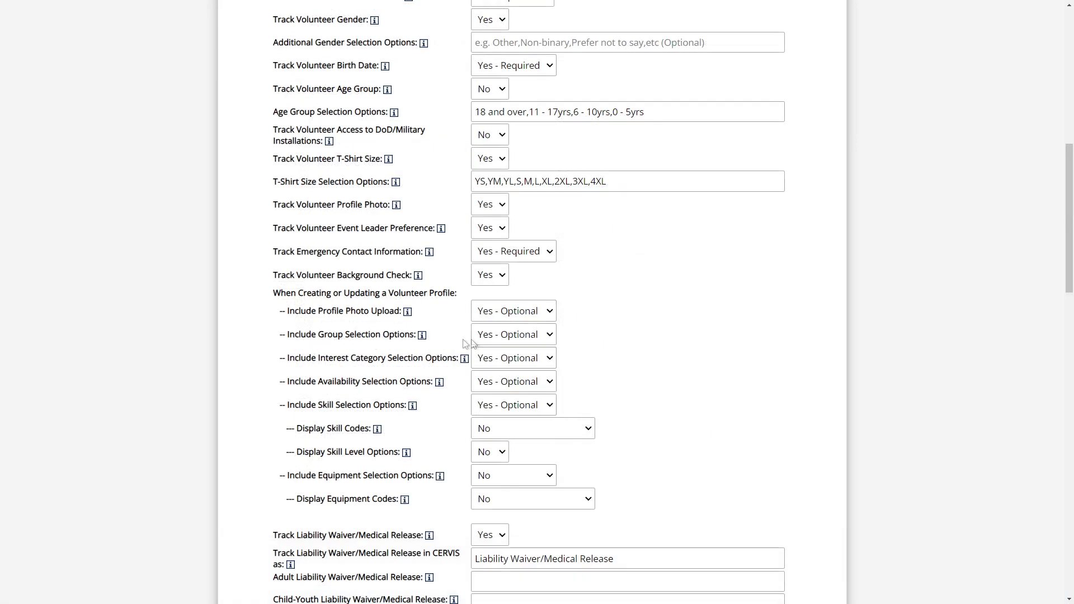
# Step: View the available choices for Include Group Selection Options in the Information Collection settings
pyautogui.click(547, 337)
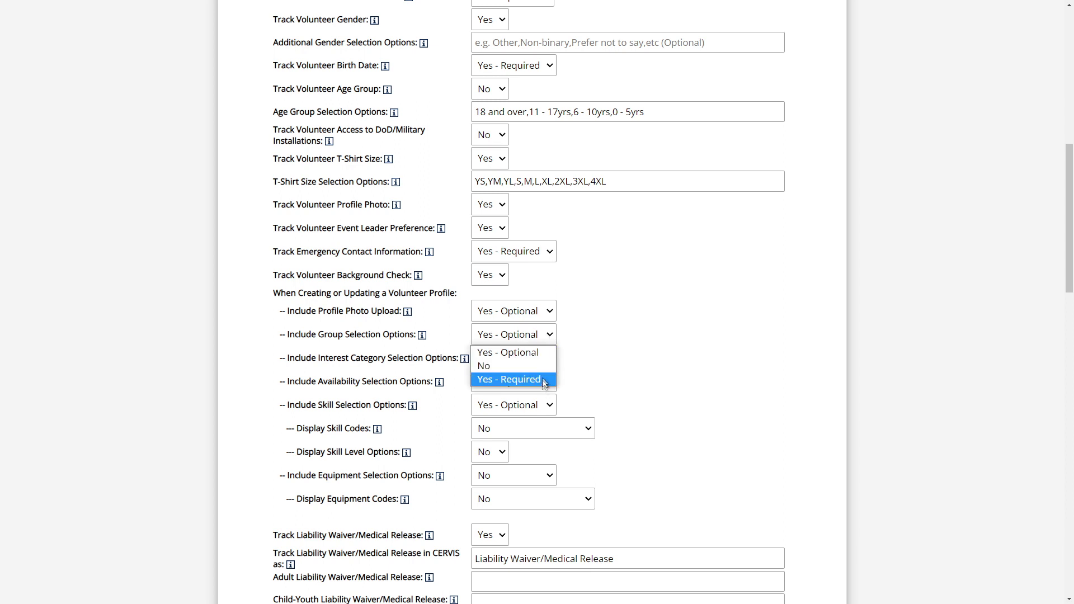
pyautogui.click(545, 340)
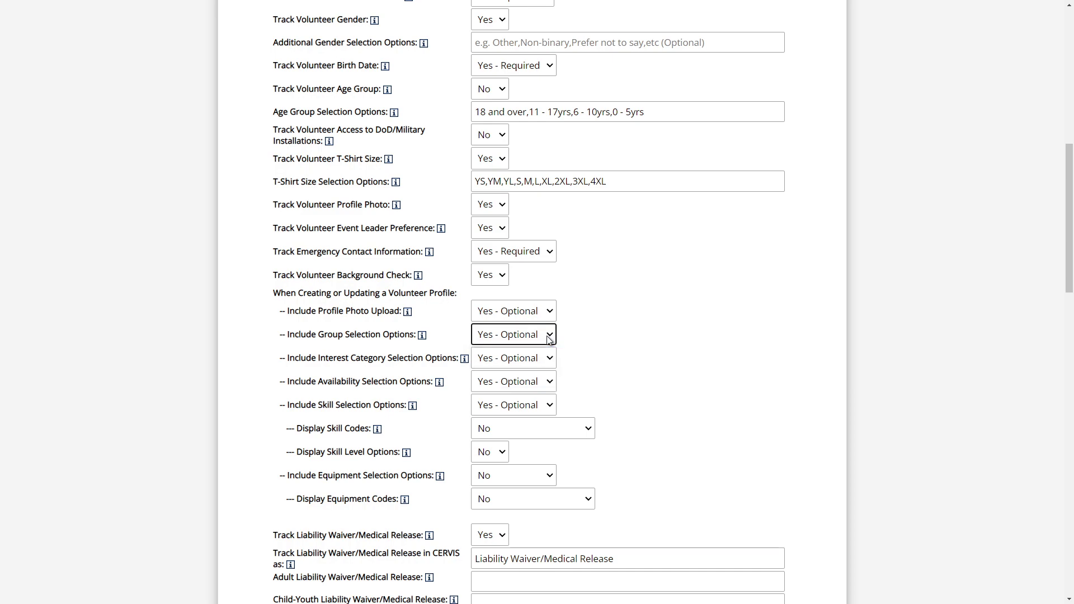
pyautogui.click(571, 339)
pyautogui.scroll(-5, 587, 335)
pyautogui.scroll(-3, 630, 340)
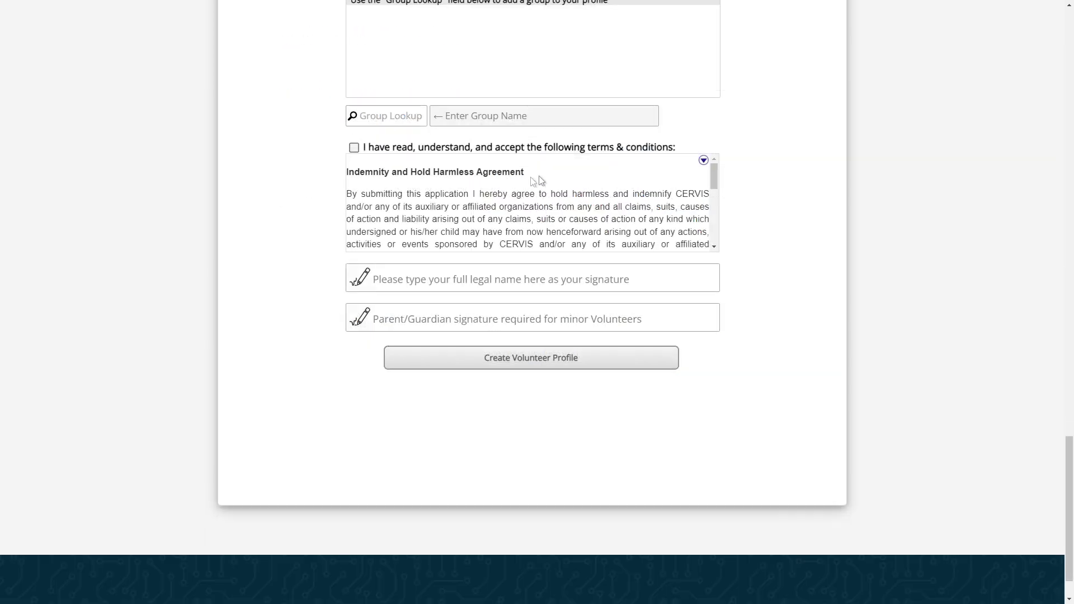
# Step: Accept the terms and conditions on the volunteer form and sign with the sample text "Name Here"
pyautogui.click(354, 148)
pyautogui.click(380, 276)
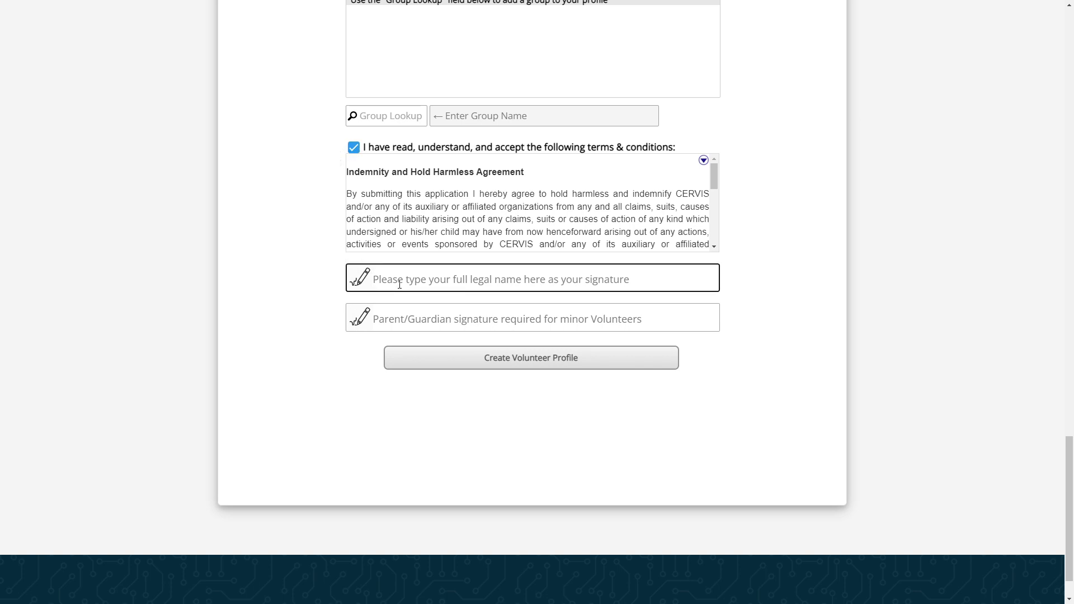
pyautogui.write('Name Here')
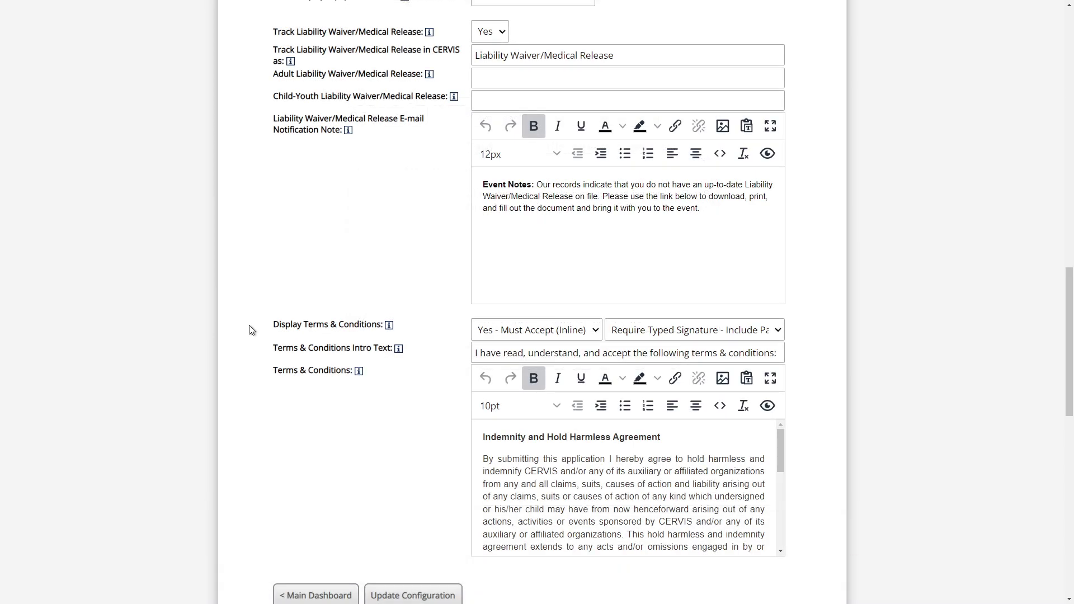
# Step: Expand the Custom Volunteer Profile Fields section of the system configuration
pyautogui.scroll(-3, 250, 325)
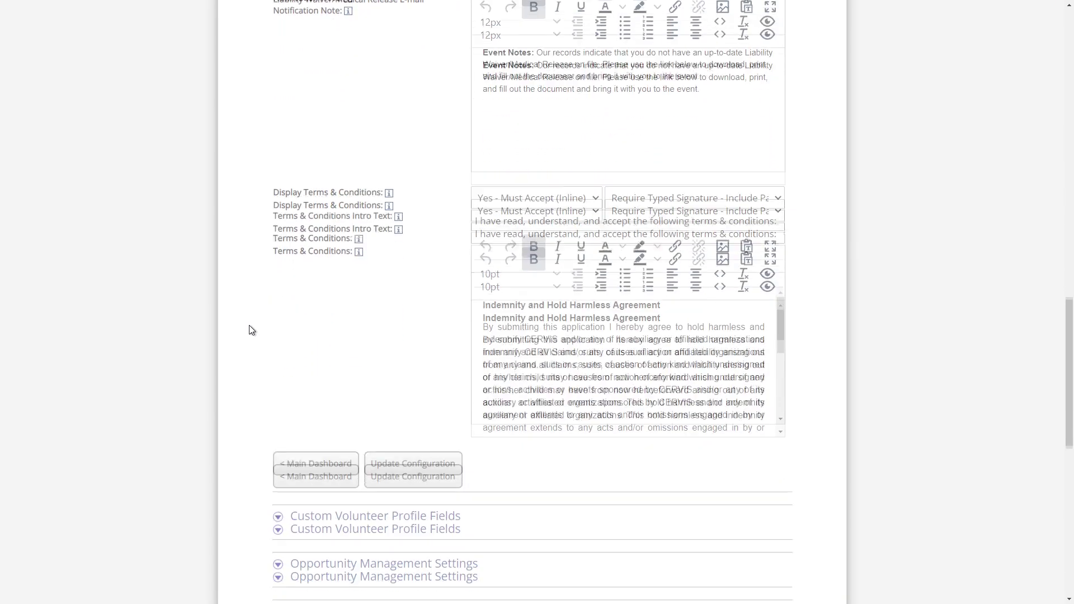
pyautogui.scroll(-5, 250, 330)
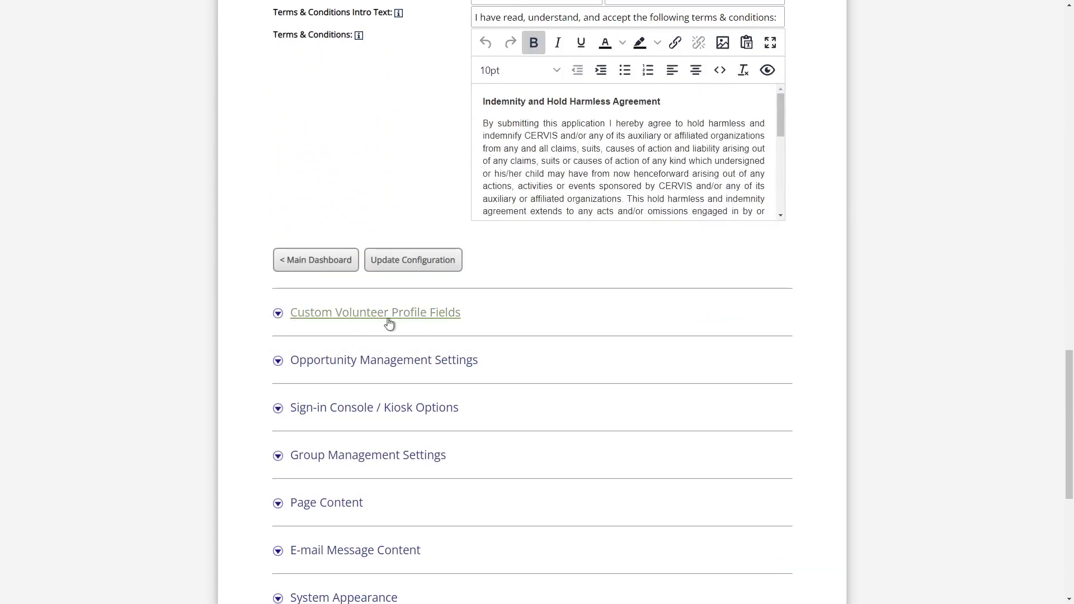
pyautogui.click(293, 318)
pyautogui.scroll(-5, 290, 319)
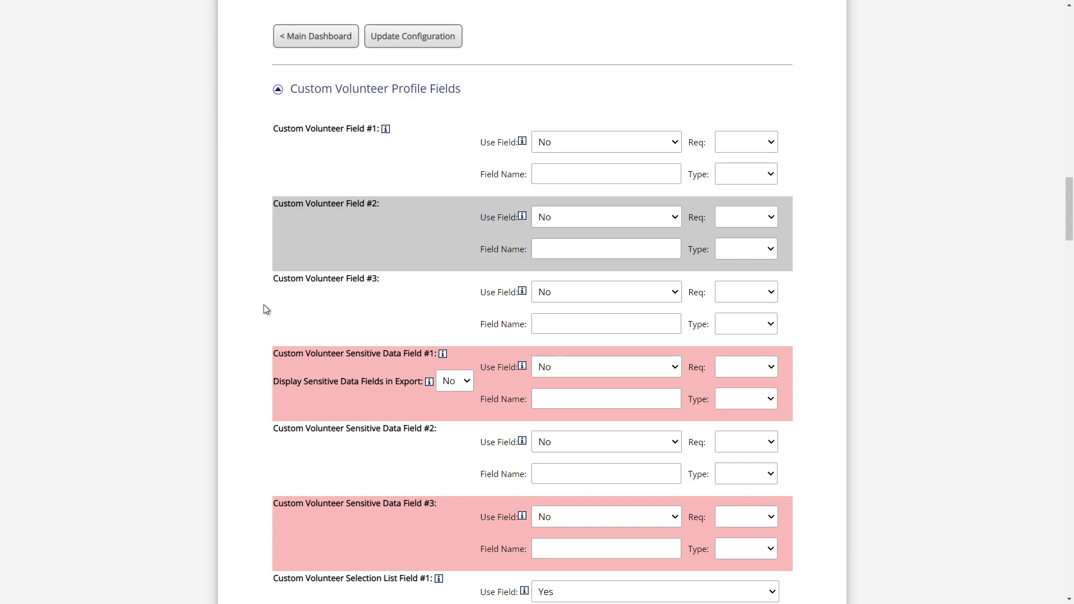
# Step: View the Use Field choices for Custom Volunteer Field #1 and look over the sensitive data and selection list fields
pyautogui.click(619, 140)
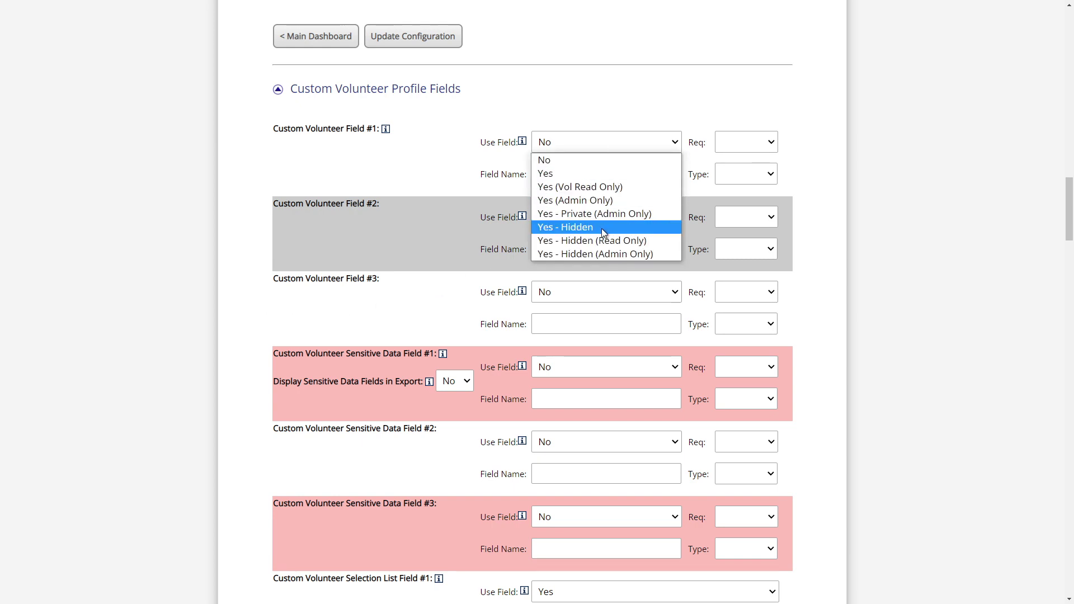
pyautogui.click(592, 143)
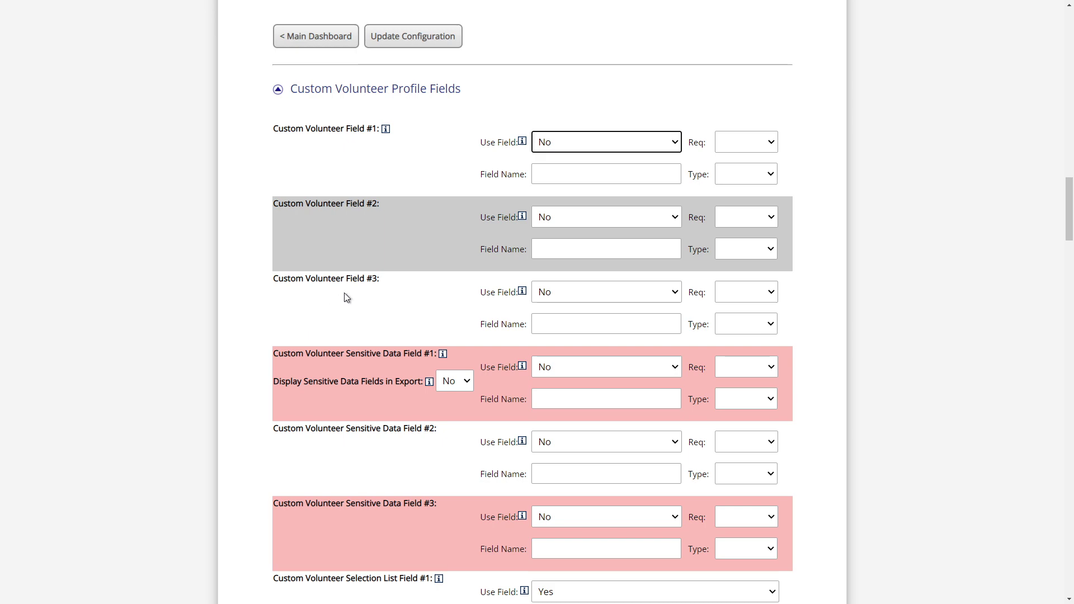
pyautogui.scroll(-3, 260, 304)
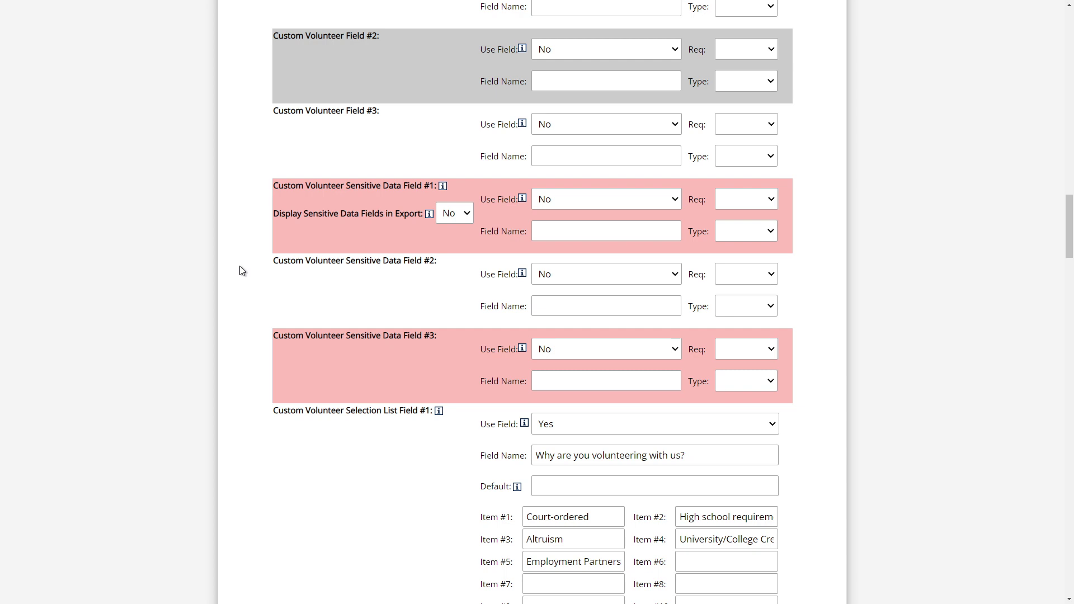
pyautogui.scroll(-3, 239, 266)
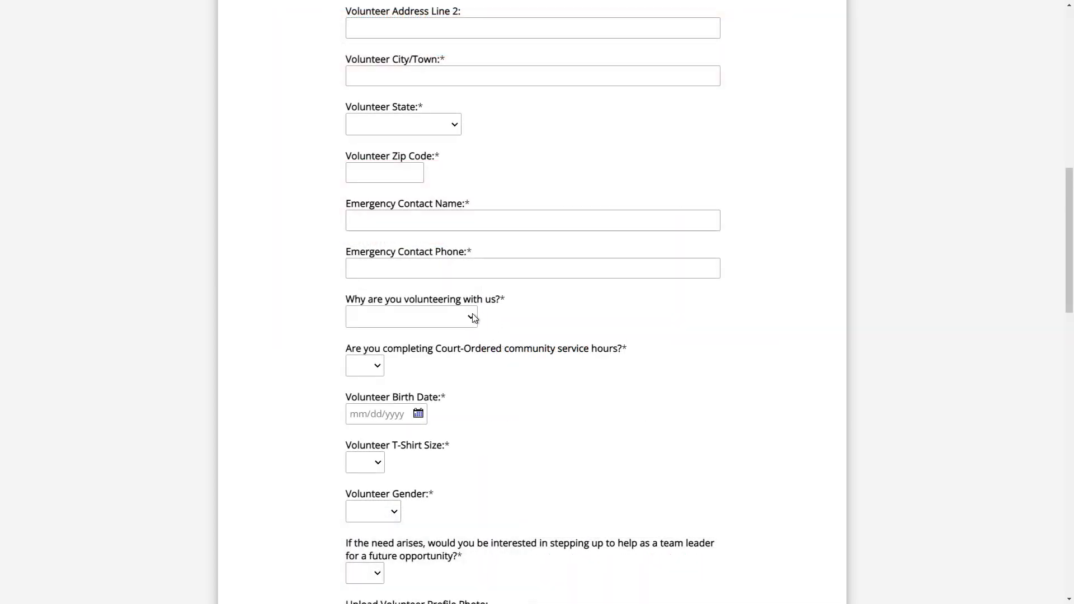
# Step: Answer "Why are you volunteering with us?" on the volunteer form with Altruism
pyautogui.click(472, 317)
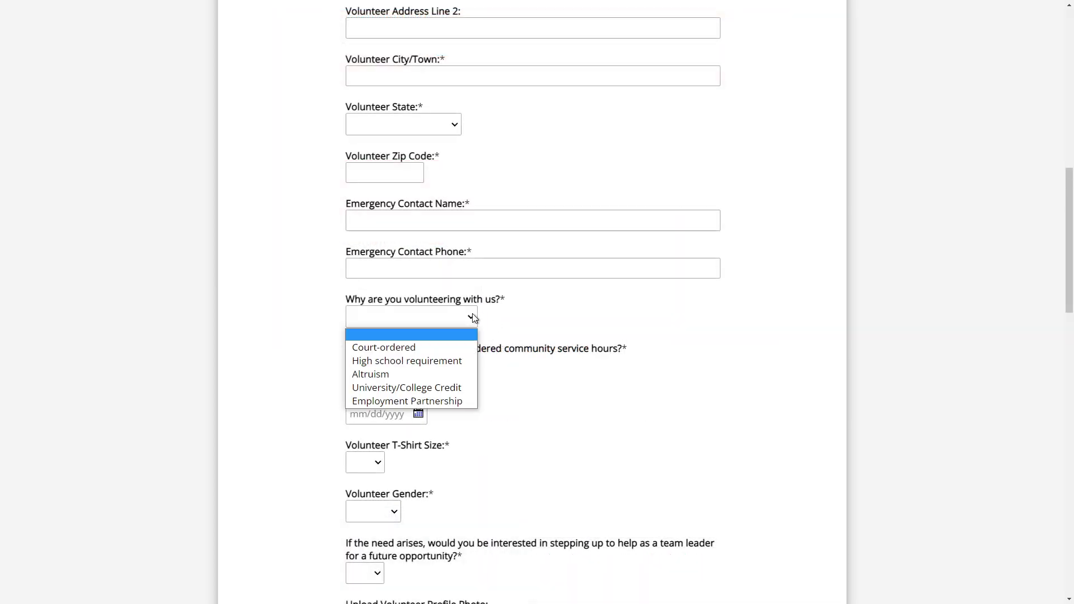
pyautogui.click(459, 376)
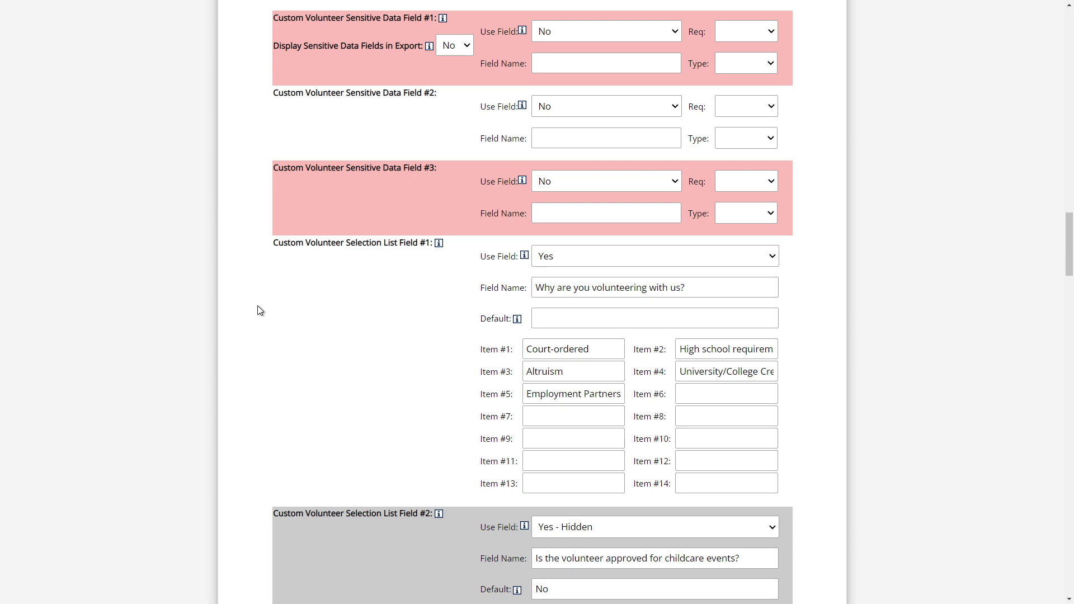
# Step: Open the volunteer profile field order from the Information Collection settings and move First Name above Last Name
pyautogui.scroll(10, 260, 310)
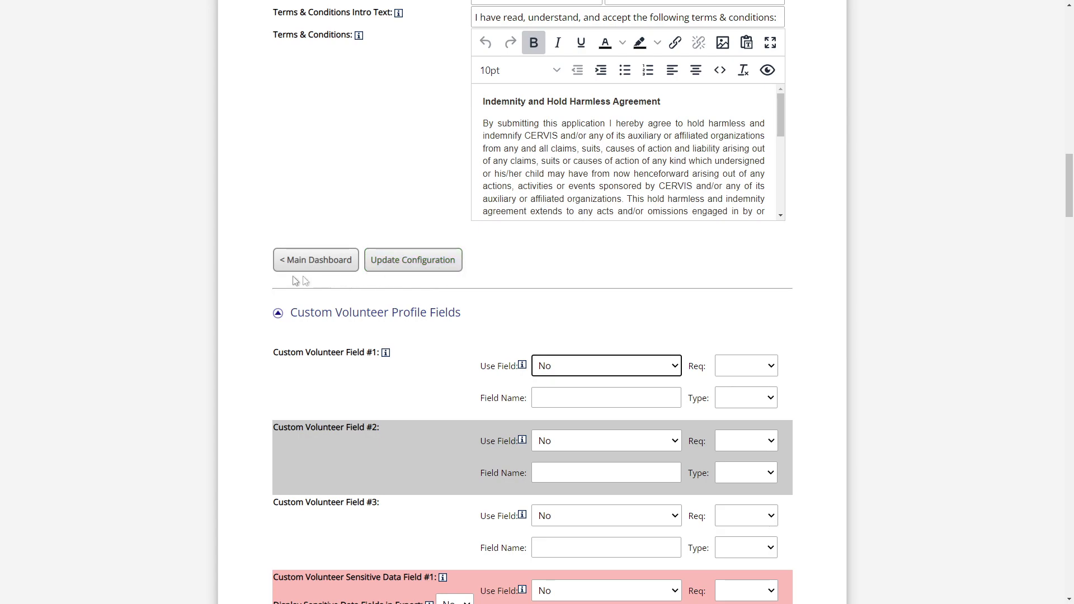
pyautogui.scroll(8, 241, 267)
pyautogui.scroll(10, 242, 266)
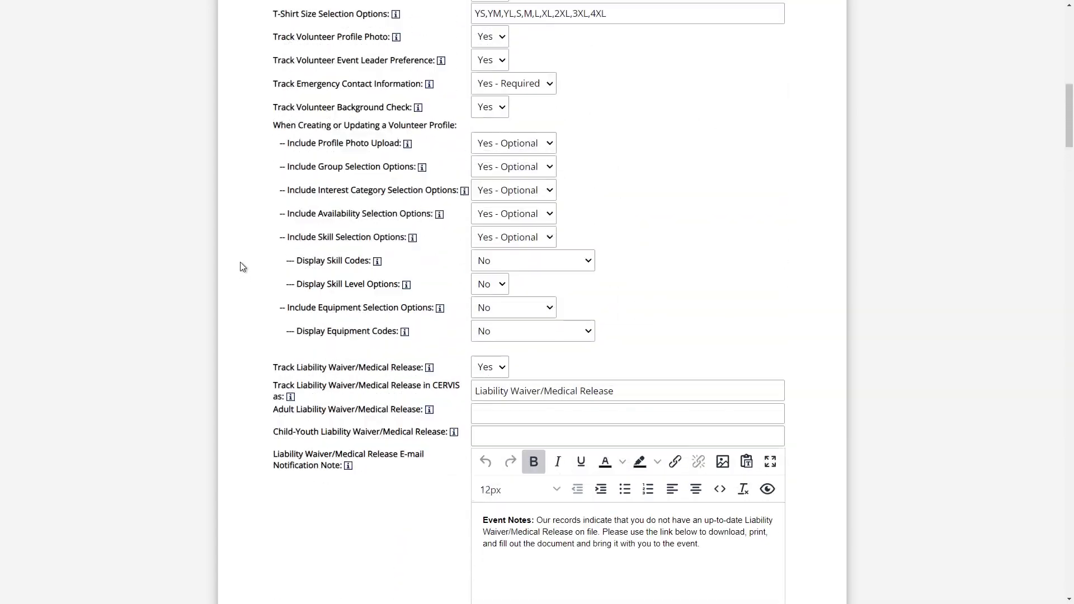
pyautogui.scroll(1, 242, 267)
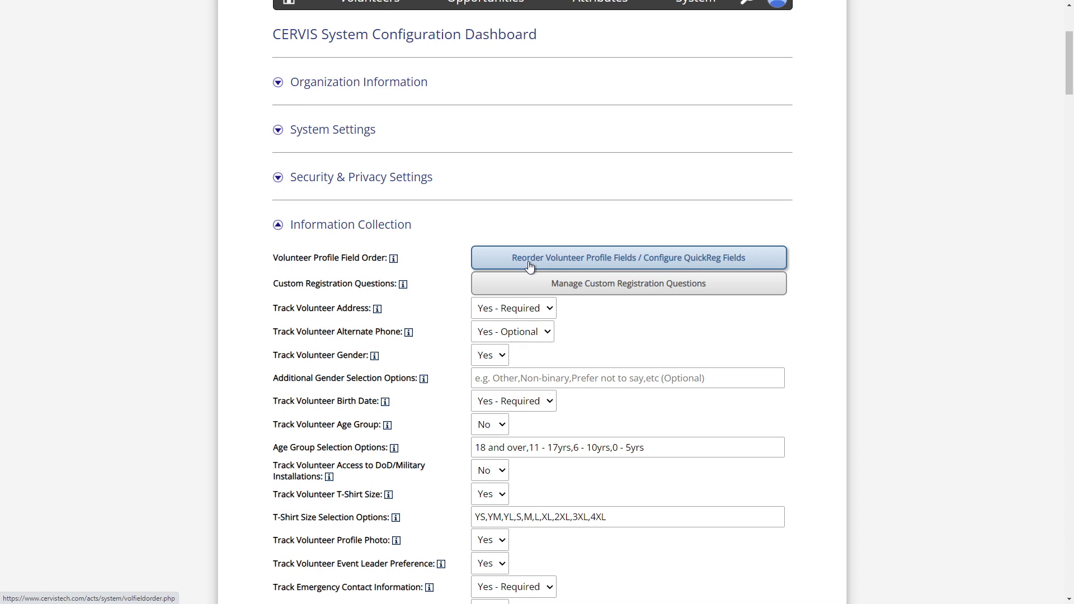
pyautogui.click(499, 261)
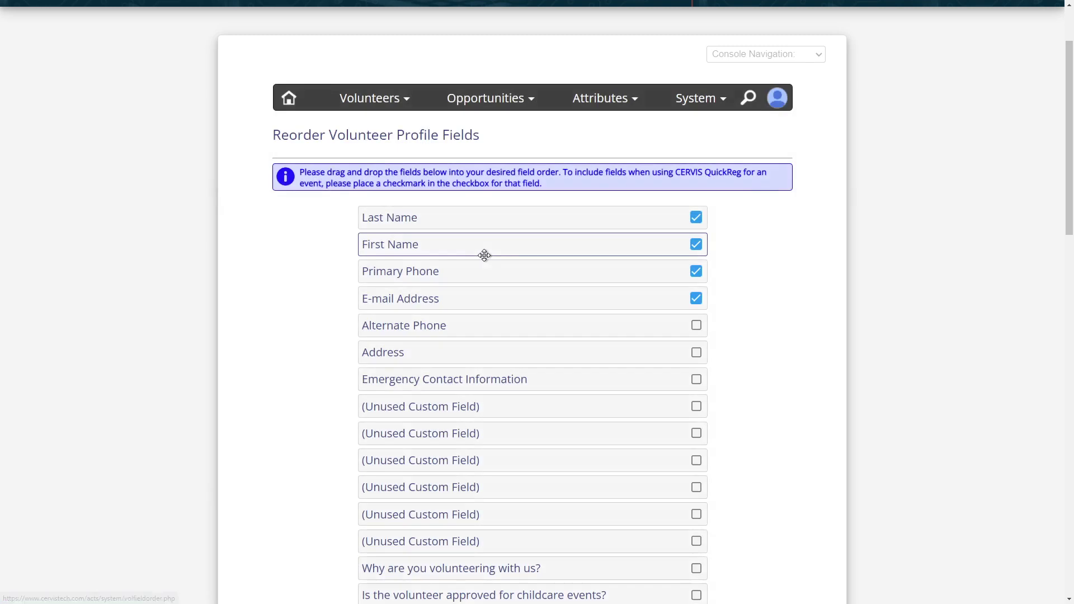
pyautogui.moveTo(415, 247); pyautogui.dragTo(438, 210)
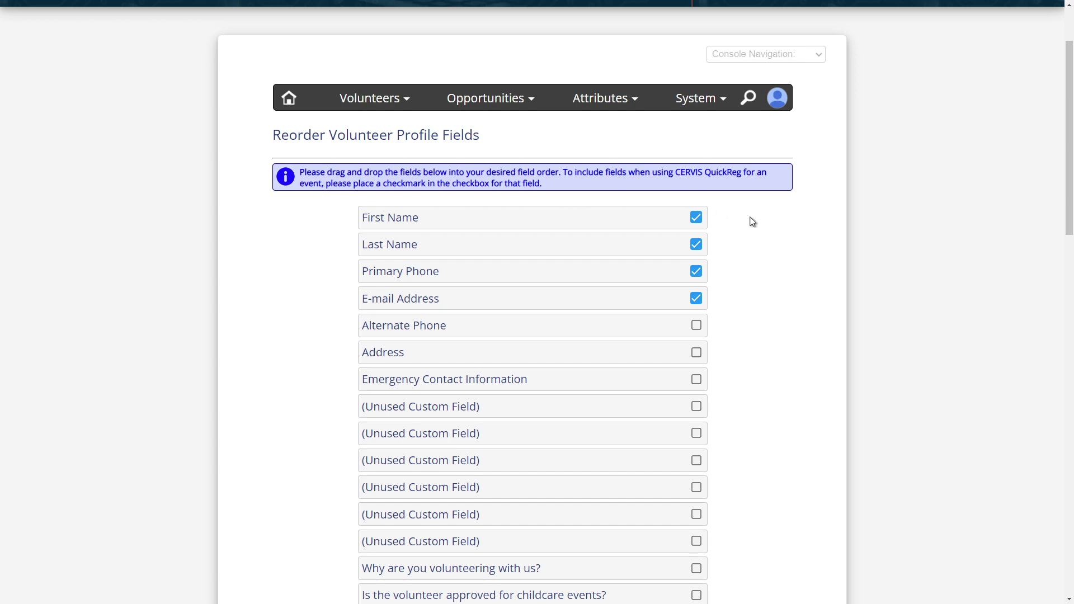
# Step: Include the Address field in the QuickReg fields and save the volunteer profile field order
pyautogui.scroll(-1, 756, 223)
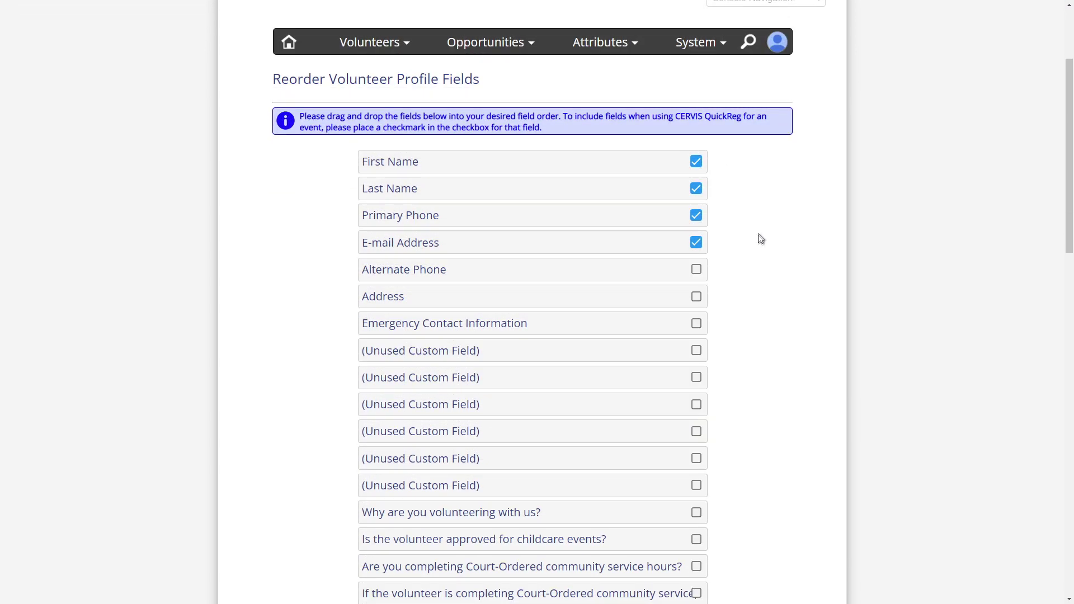
pyautogui.click(696, 297)
pyautogui.scroll(-10, 722, 300)
pyautogui.scroll(-9, 721, 296)
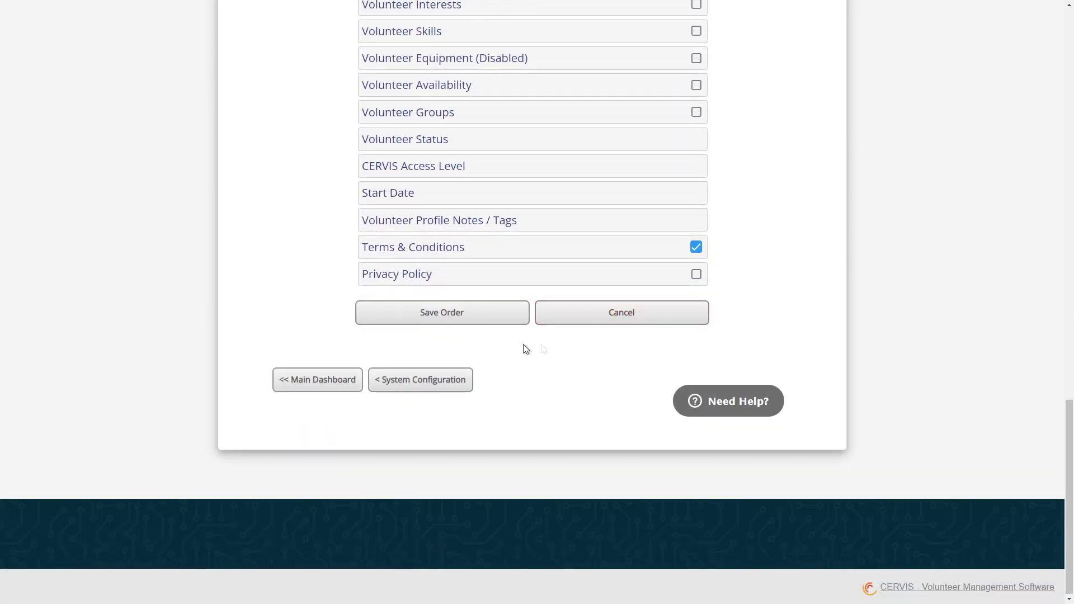
pyautogui.click(426, 324)
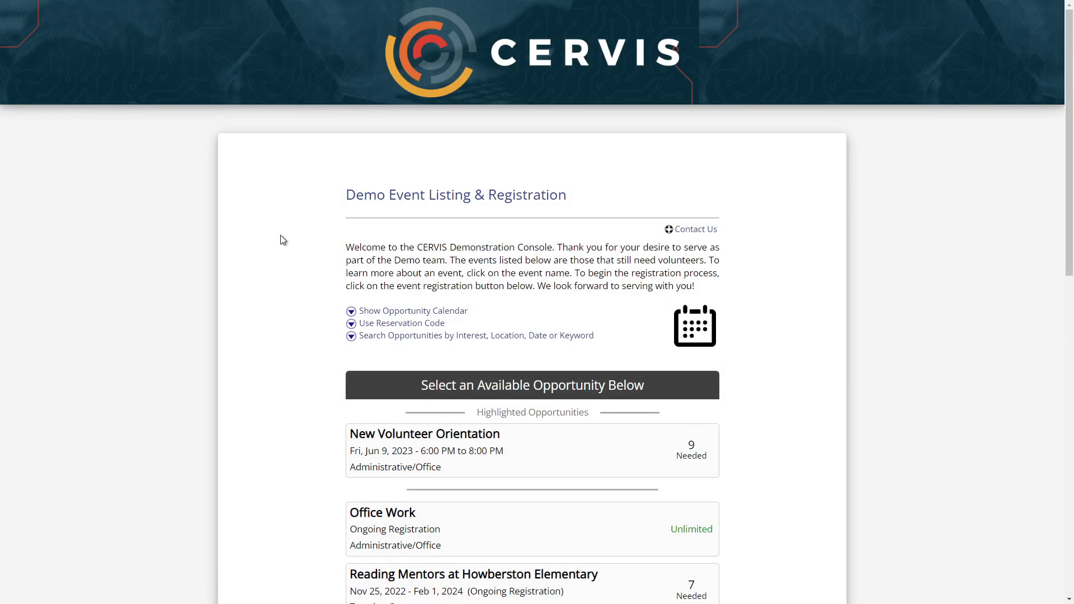
# Step: Open the Meals for Families opportunity from the demo event listing and sign up for the Sun, Jul 2, 2023 slot
pyautogui.scroll(-7, 283, 240)
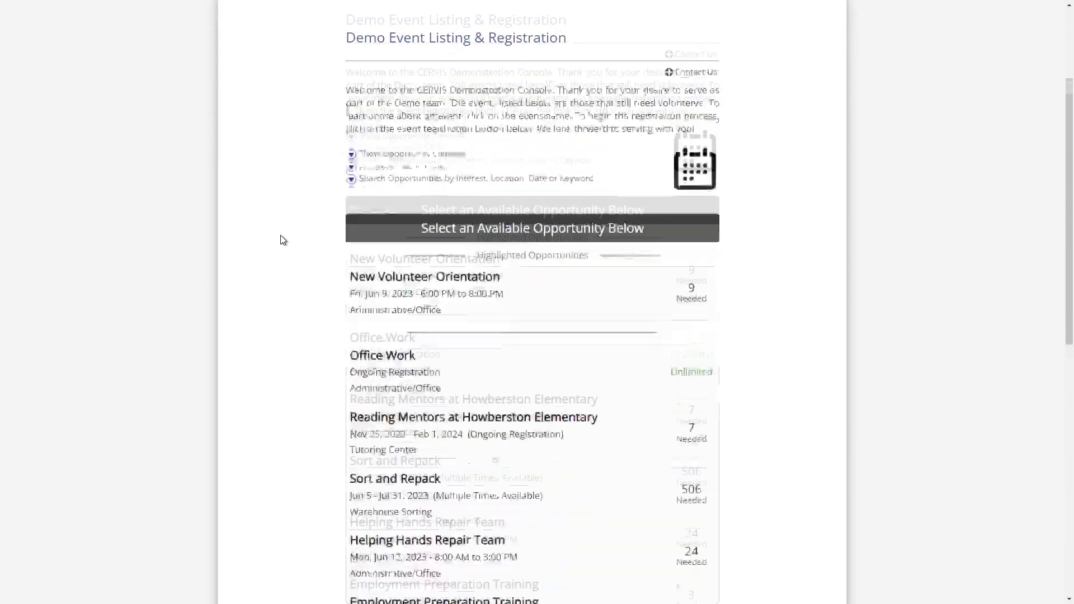
pyautogui.scroll(-3, 283, 240)
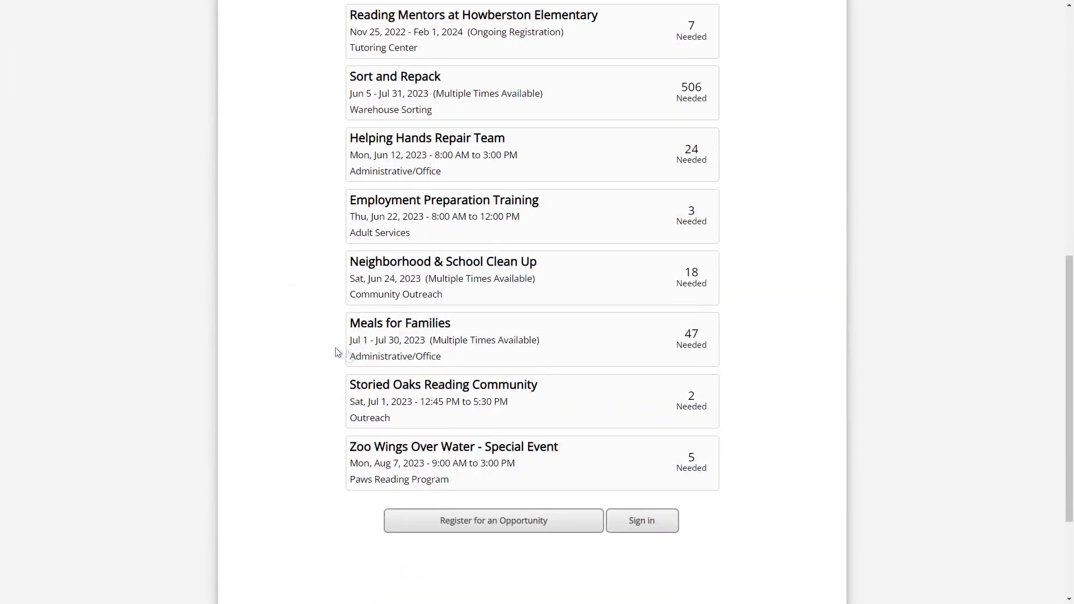
pyautogui.click(614, 333)
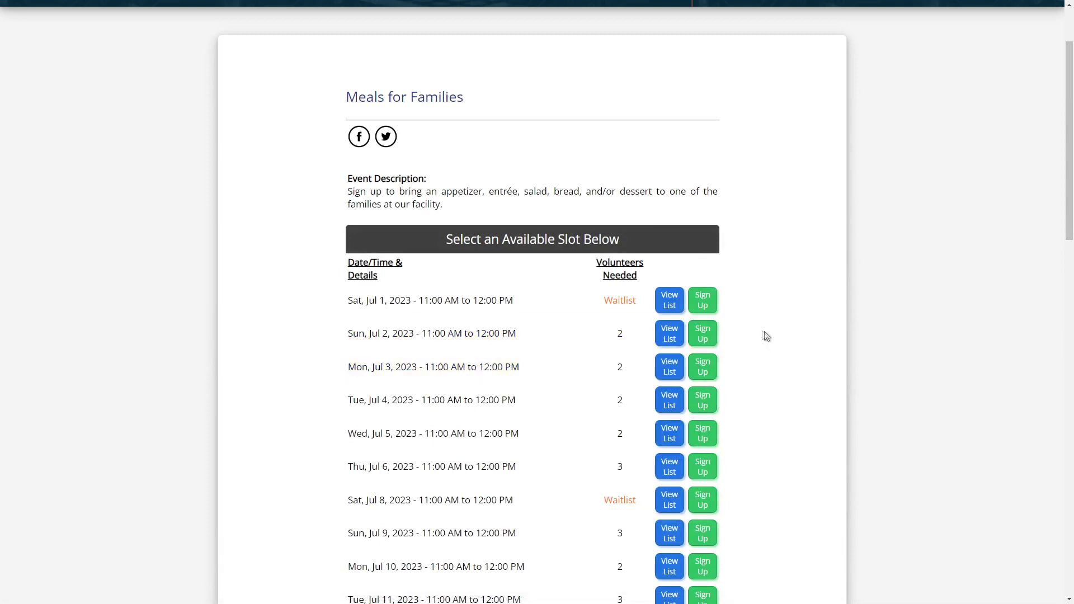
pyautogui.click(714, 336)
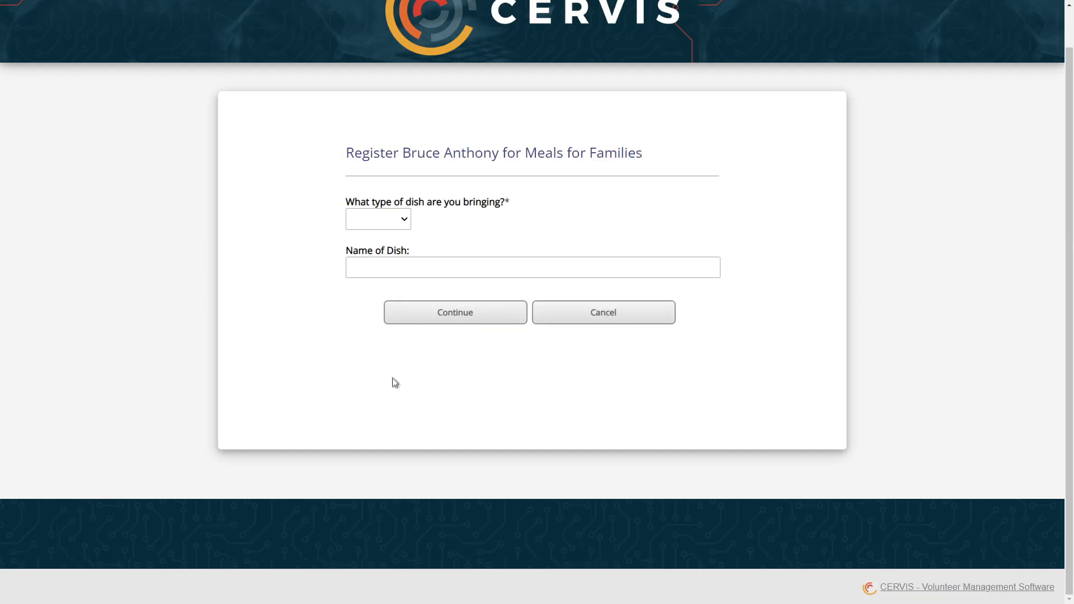
# Step: Answer "What type of dish are you bringing?" on the Meals for Families registration with Entree
pyautogui.click(405, 219)
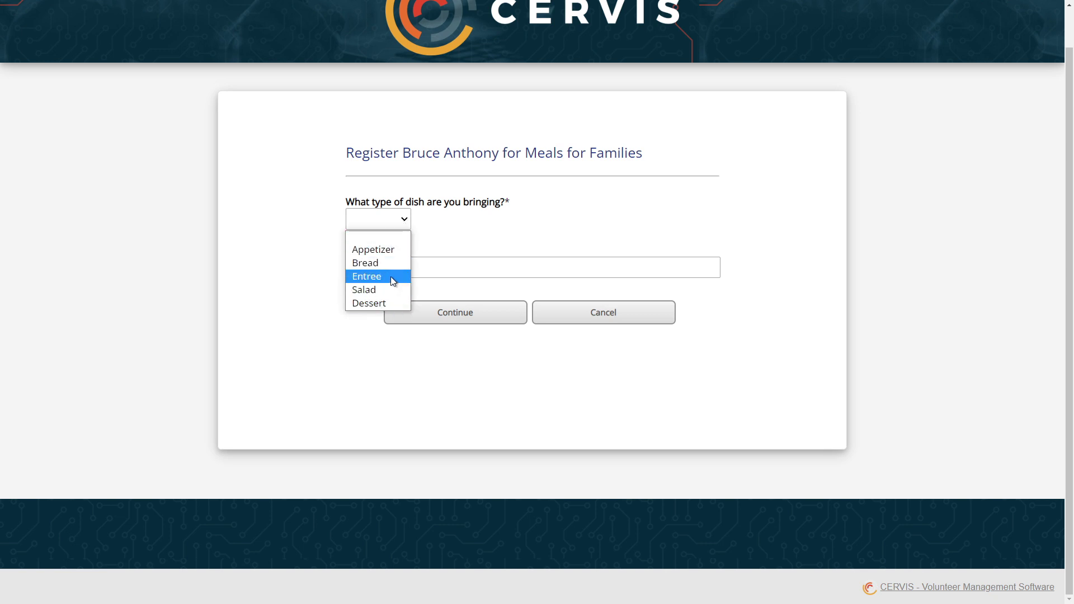
pyautogui.click(391, 278)
pyautogui.click(391, 274)
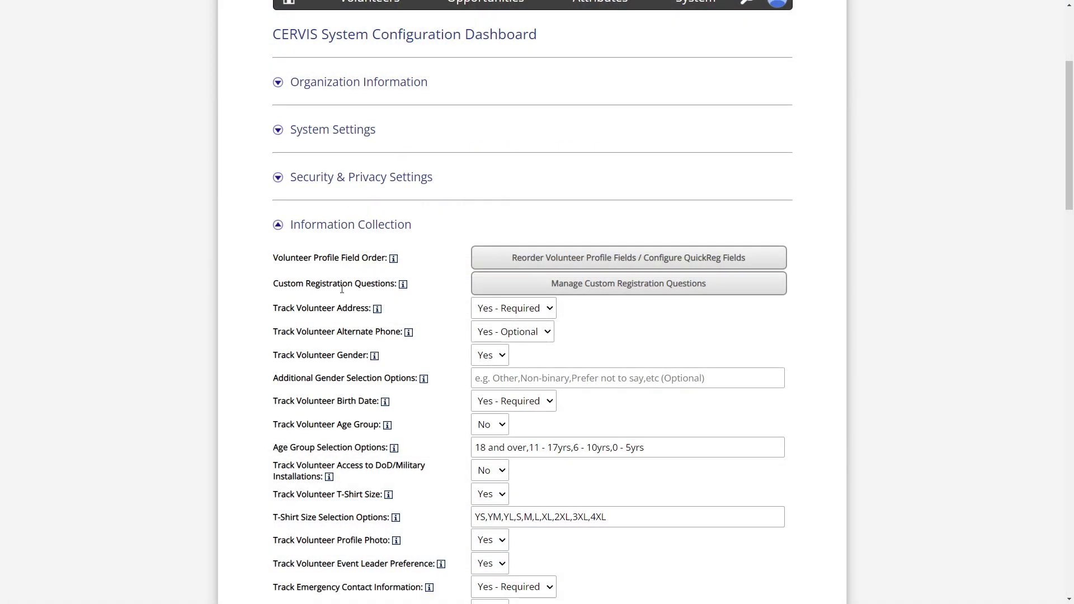
# Step: Open the custom registration question management from the Information Collection settings and look over the question inventory
pyautogui.moveTo(400, 291)
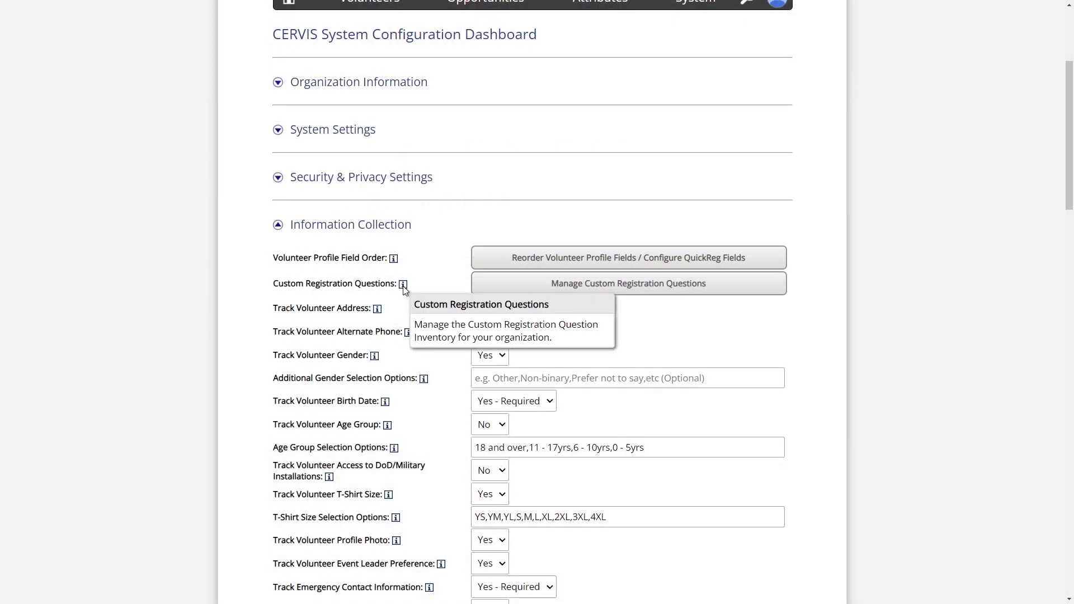
pyautogui.click(634, 283)
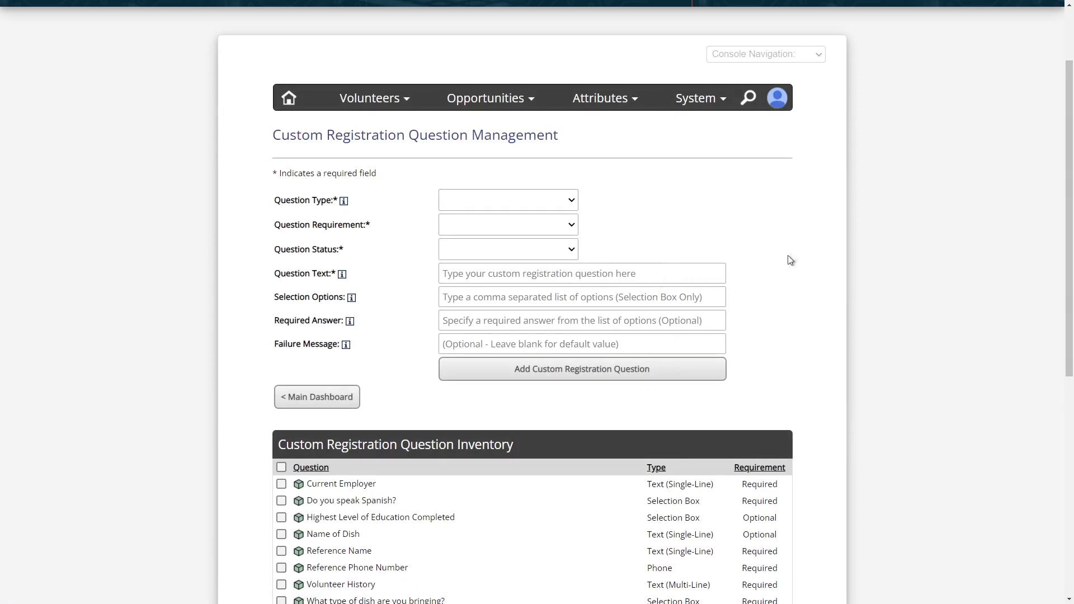
pyautogui.scroll(-2, 811, 243)
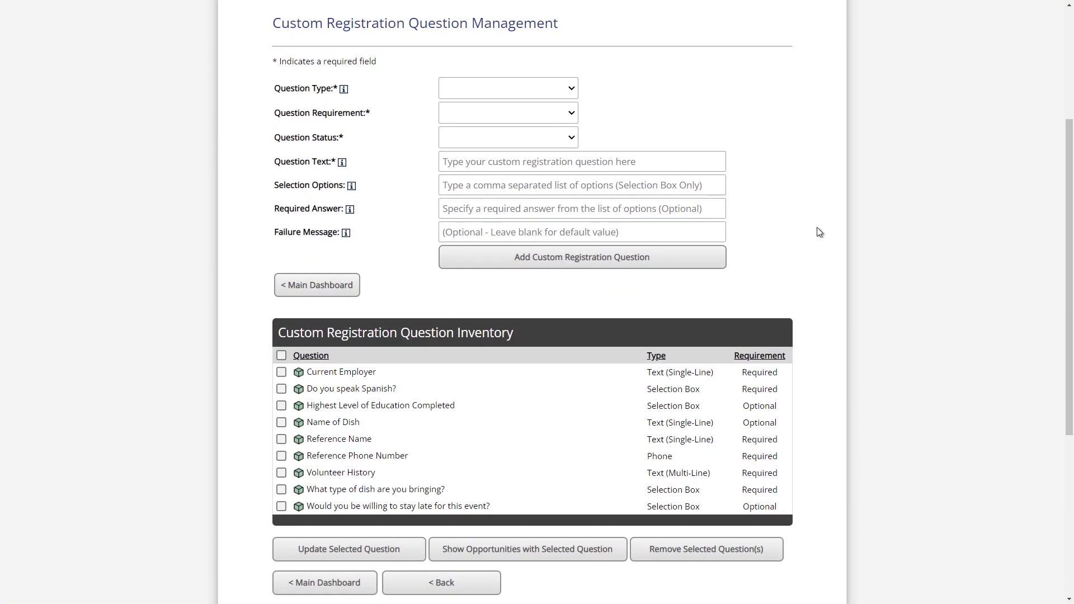